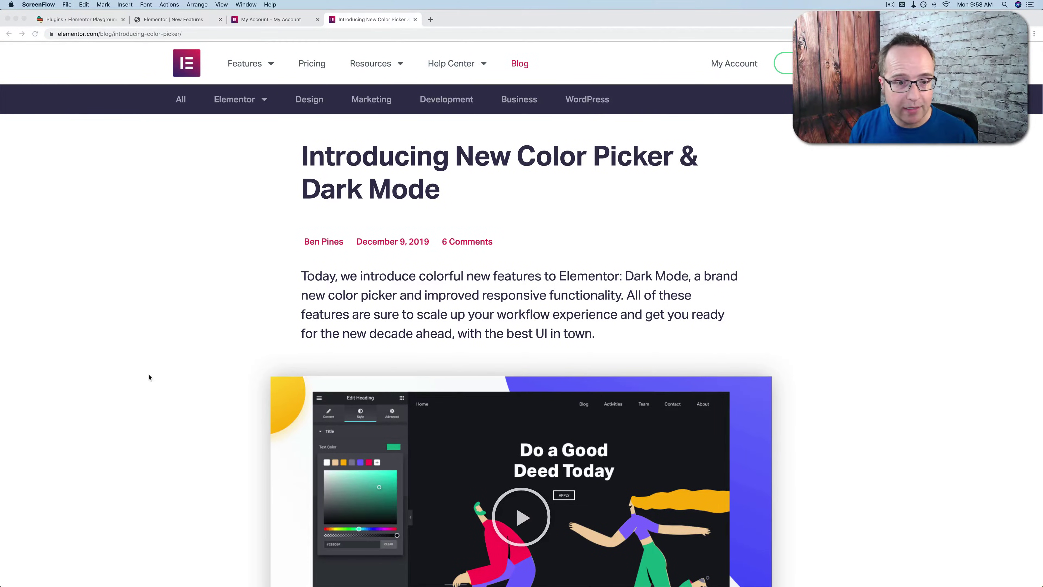
Select the words 'Today' and 'December' in the color-picker article's intro, then clear the selection.
{"action": "left_click", "coordinate": [315, 278]}
{"action": "double_click", "coordinate": [313, 276]}
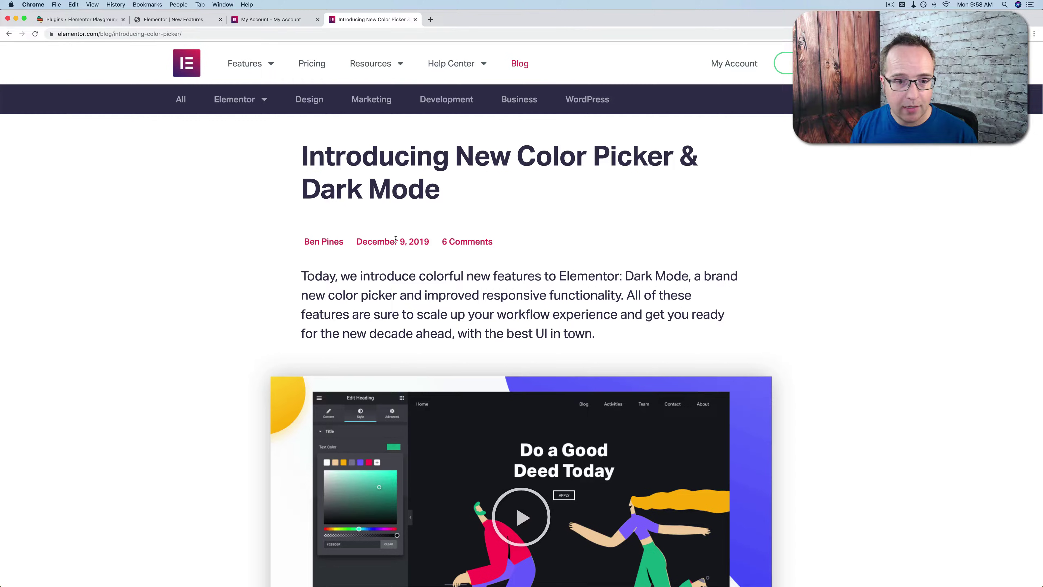
{"action": "double_click", "coordinate": [394, 239]}
{"action": "left_click", "coordinate": [978, 5]}
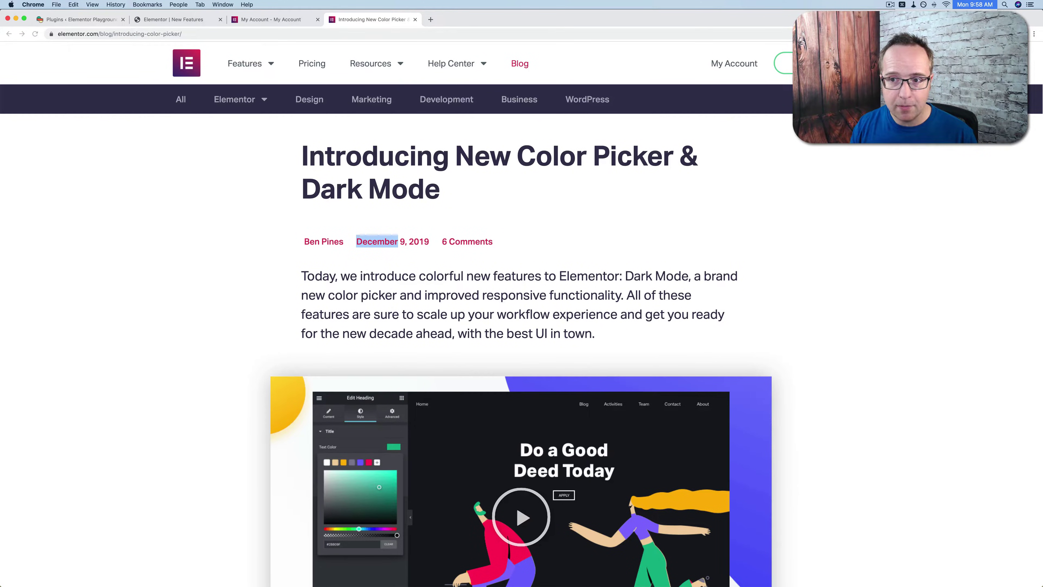
{"action": "left_click", "coordinate": [540, 294]}
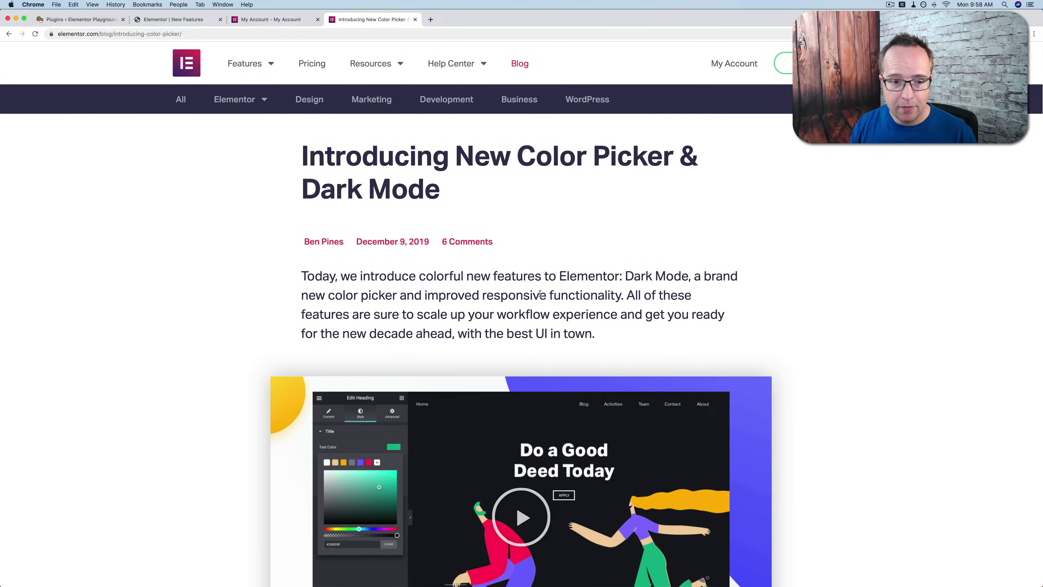
Find '2.8' in the article and highlight the phrase 'as of version 2.8'.
{"action": "key", "text": "super+f"}
{"action": "type", "text": "2.8"}
{"action": "key", "text": "BackSpace"}
{"action": "type", "text": "8"}
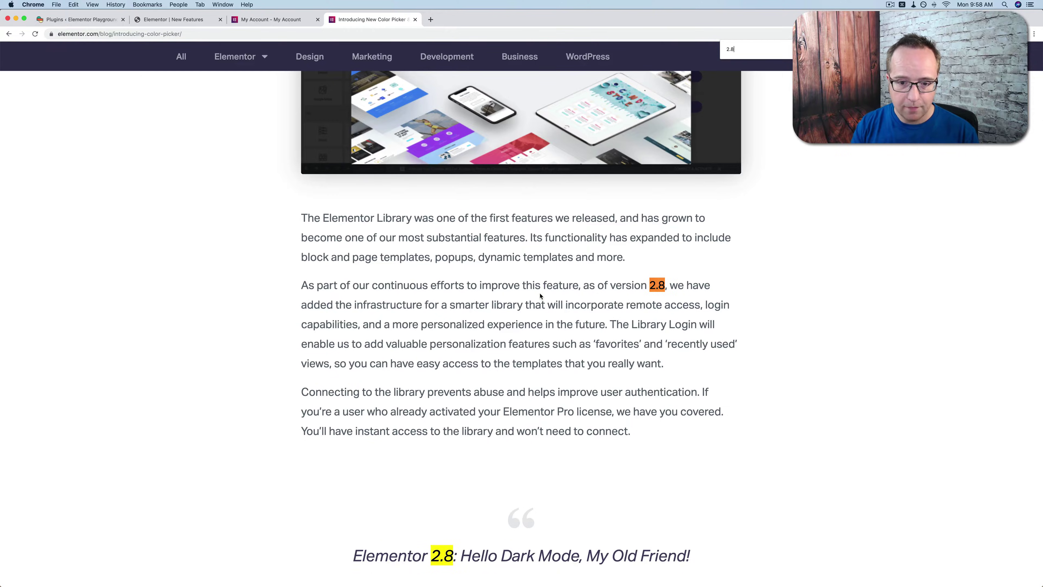
{"action": "left_click_drag", "start_coordinate": [584, 286], "coordinate": [653, 286]}
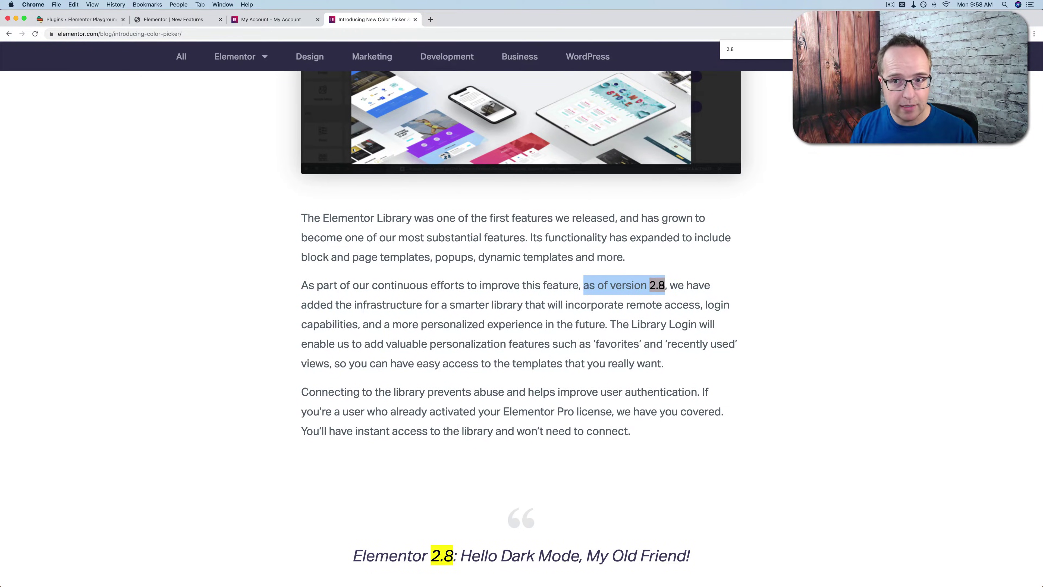
{"action": "key", "text": "Escape"}
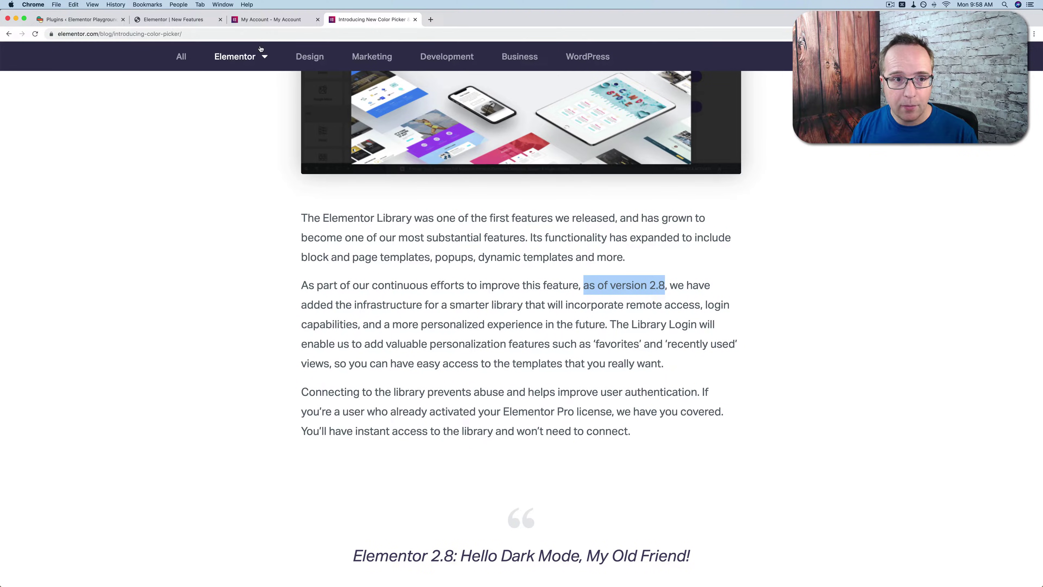
{"action": "left_click", "coordinate": [260, 19]}
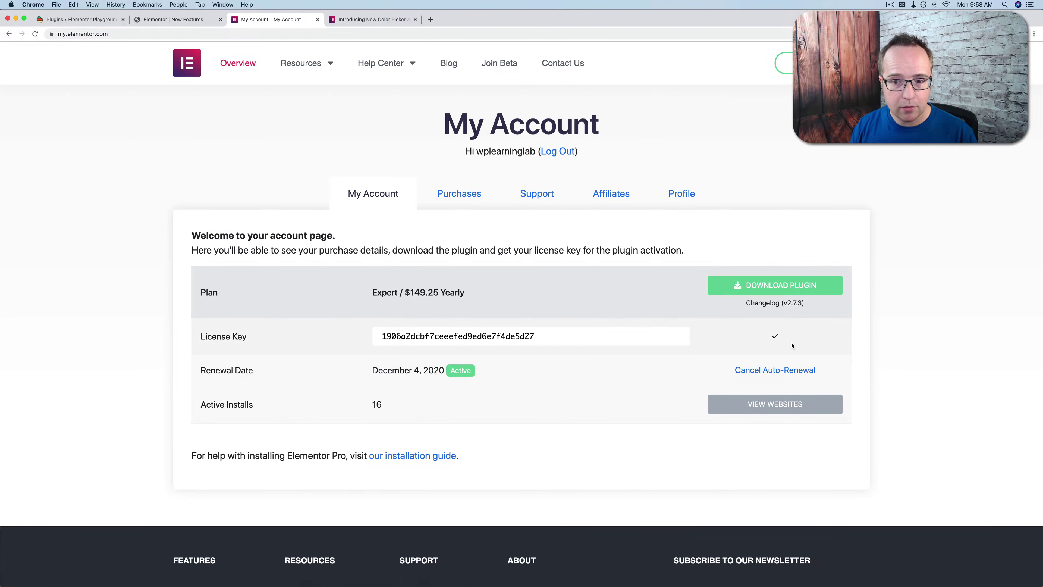
{"action": "left_click_drag", "start_coordinate": [807, 306], "coordinate": [744, 303]}
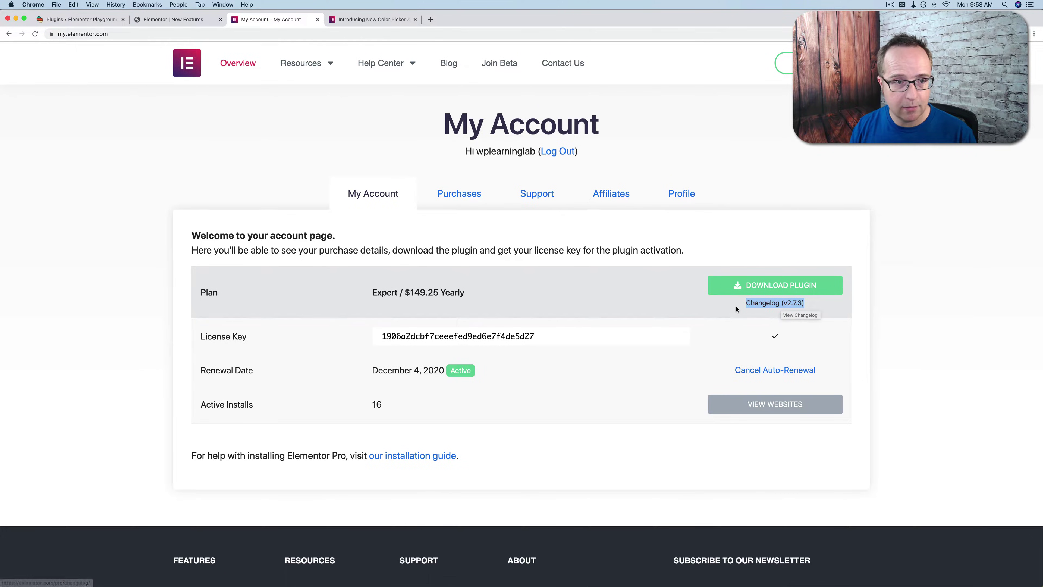
{"action": "left_click", "coordinate": [85, 20]}
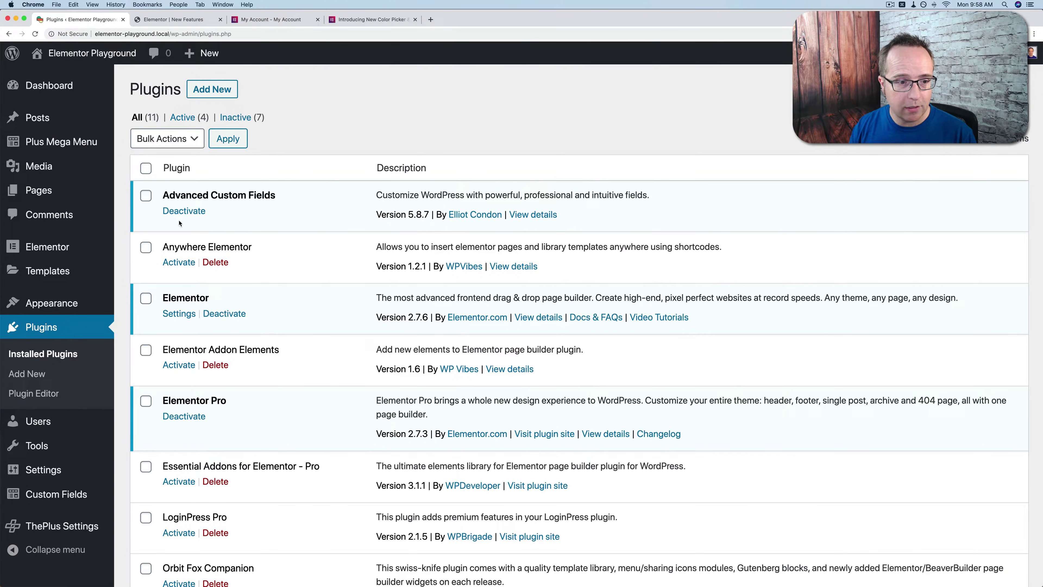
{"action": "scroll", "coordinate": [216, 239], "scroll_direction": "down", "scroll_amount": 3}
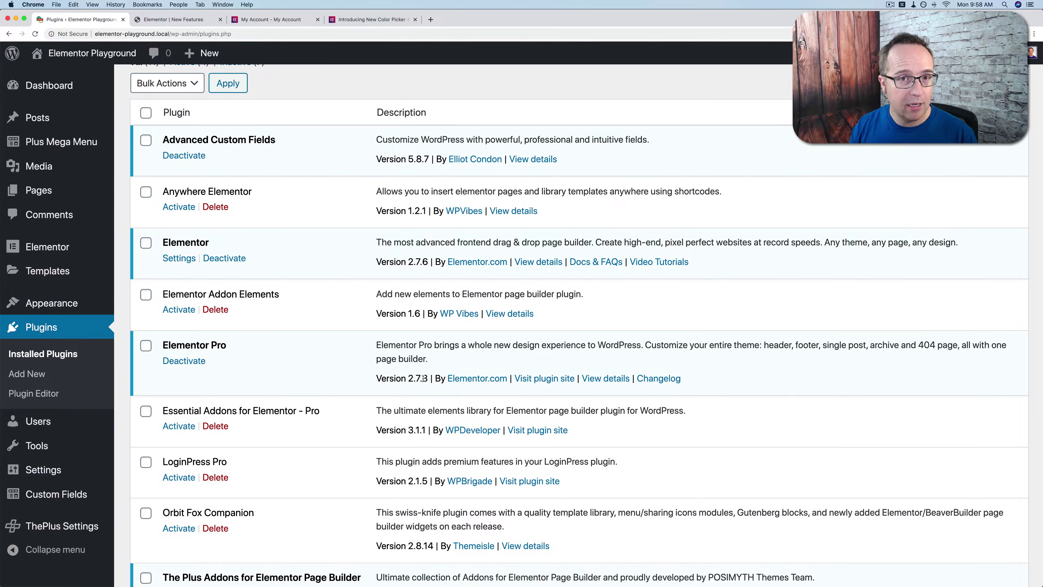
{"action": "left_click", "coordinate": [263, 24]}
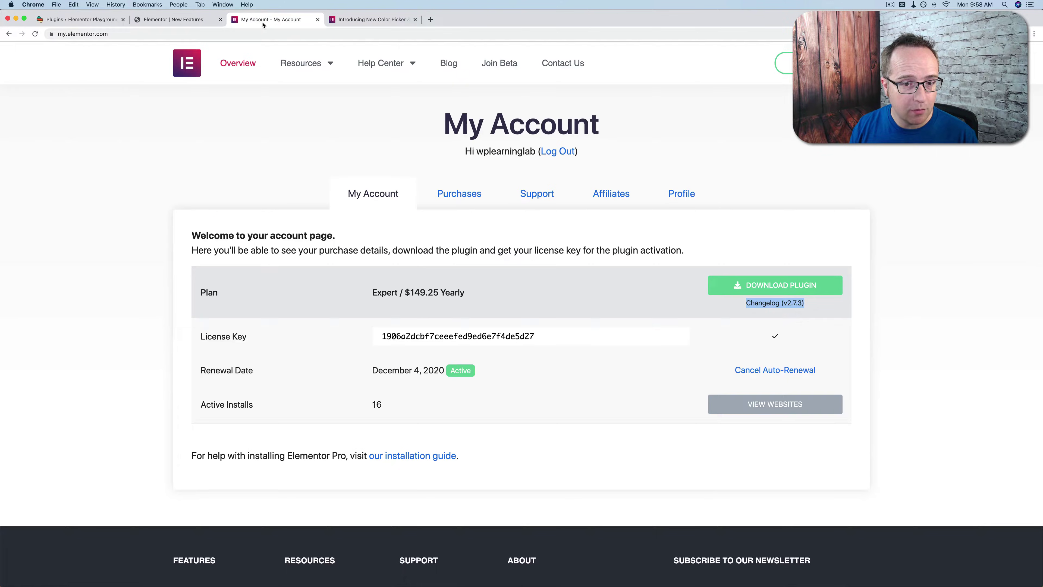
Clear the 2.8 highlight and scroll to 'Better Saving, Deleting & Rearranging Colors'.
{"action": "left_click", "coordinate": [353, 20]}
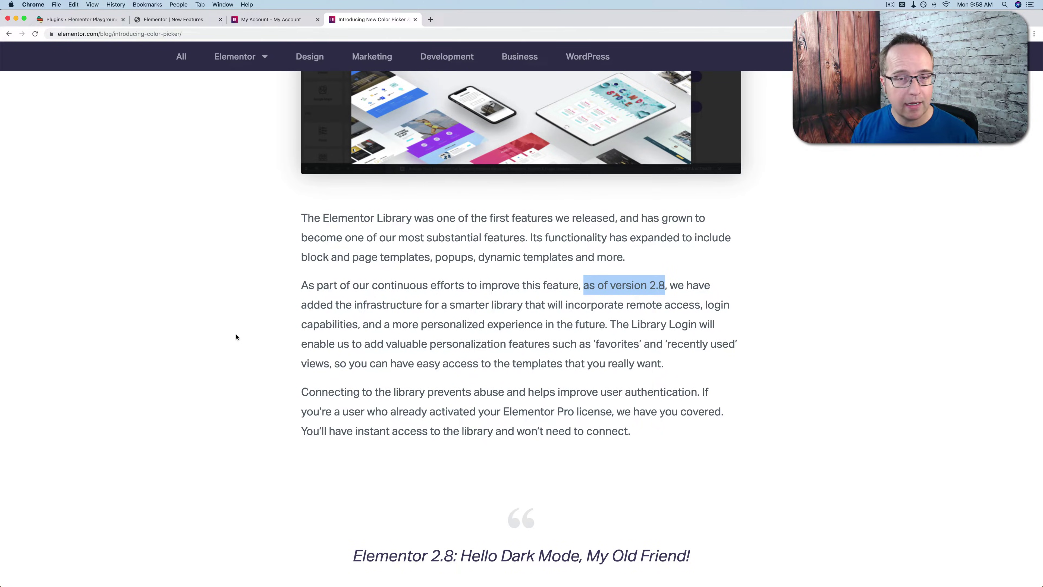
{"action": "left_click", "coordinate": [339, 339]}
{"action": "scroll", "coordinate": [340, 339], "scroll_direction": "up", "scroll_amount": 20}
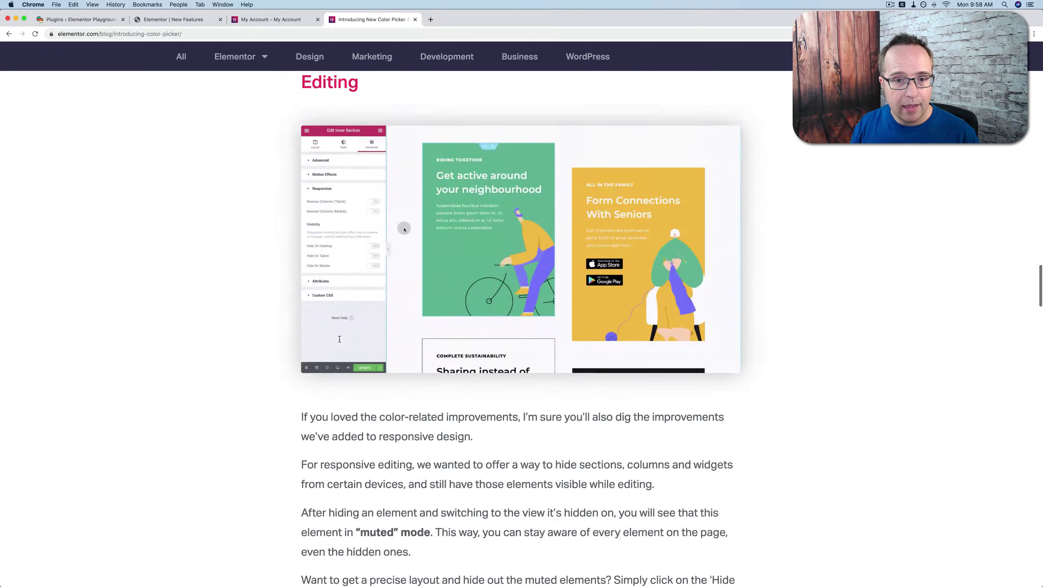
{"action": "scroll", "coordinate": [339, 341], "scroll_direction": "up", "scroll_amount": 20}
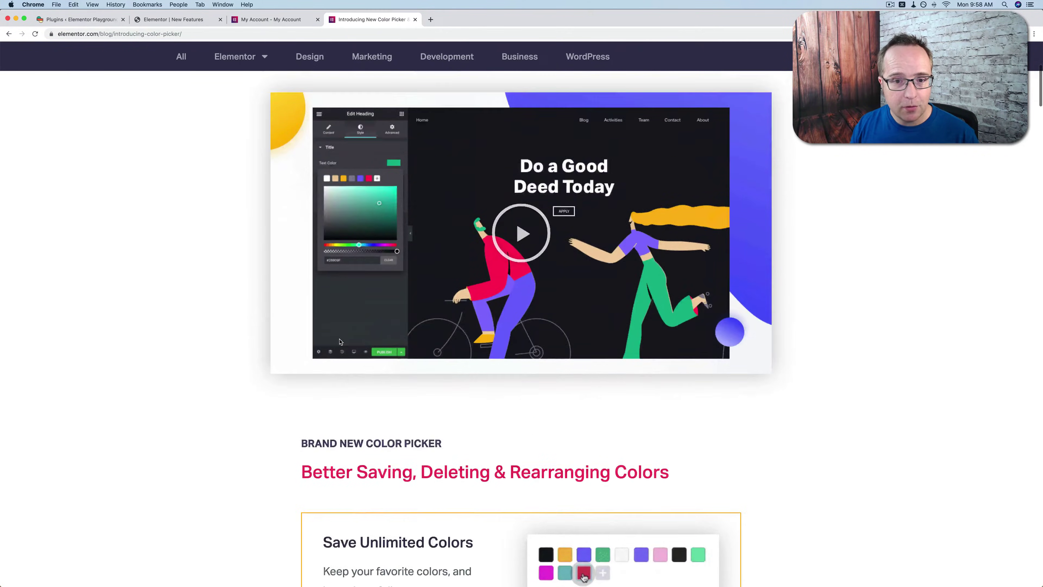
{"action": "scroll", "coordinate": [339, 341], "scroll_direction": "down", "scroll_amount": 5}
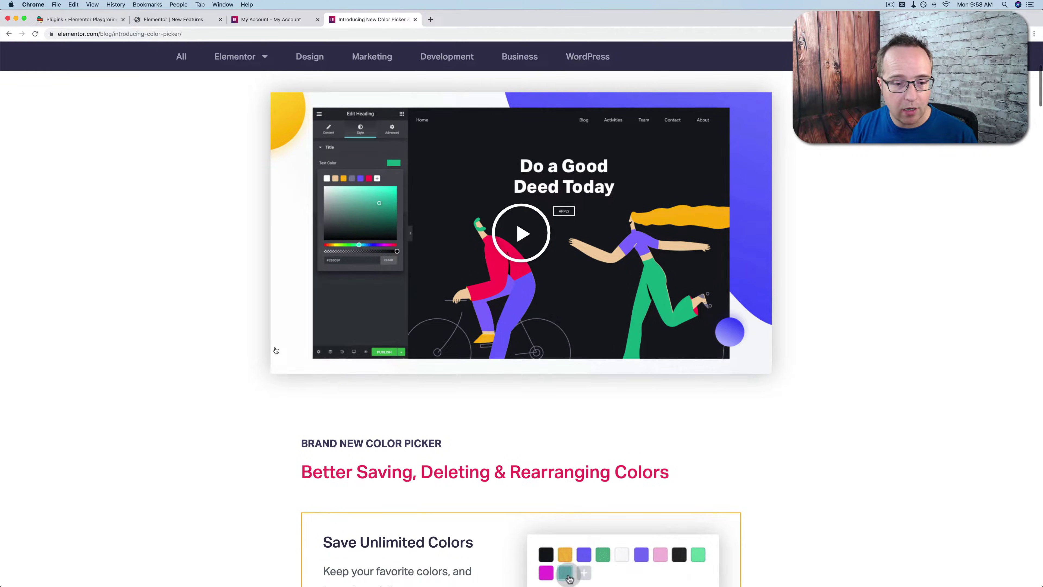
{"action": "scroll", "coordinate": [276, 350], "scroll_direction": "down", "scroll_amount": 7}
{"action": "scroll", "coordinate": [276, 350], "scroll_direction": "down", "scroll_amount": 2}
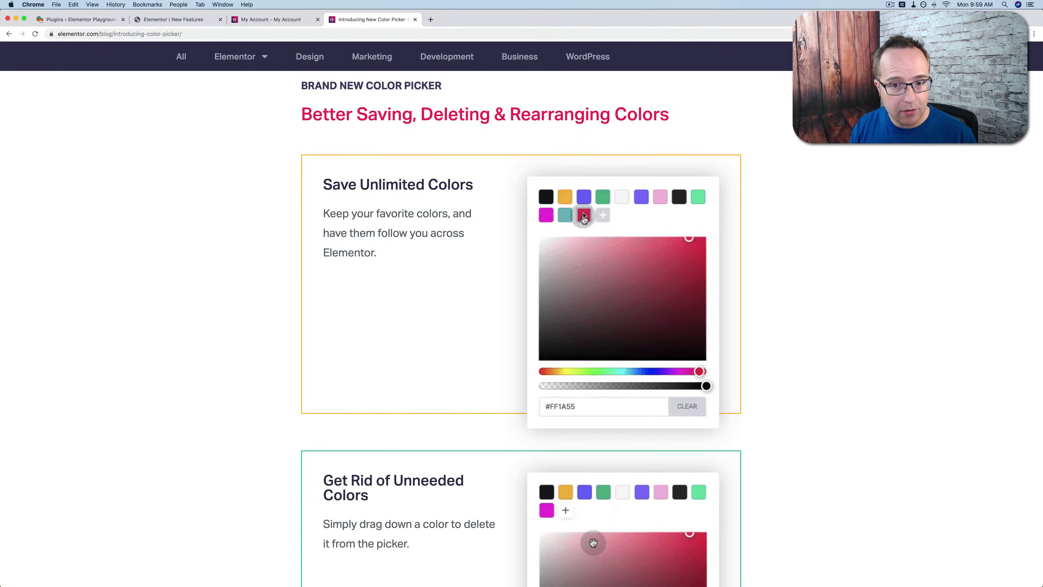
Scroll past 'Save Unlimited Colors' and 'Get Rid of Unneeded Colors' to 'Rearrange Your Pallete'.
{"action": "scroll", "coordinate": [522, 288], "scroll_direction": "down", "scroll_amount": 2}
{"action": "scroll", "coordinate": [510, 296], "scroll_direction": "down", "scroll_amount": 1}
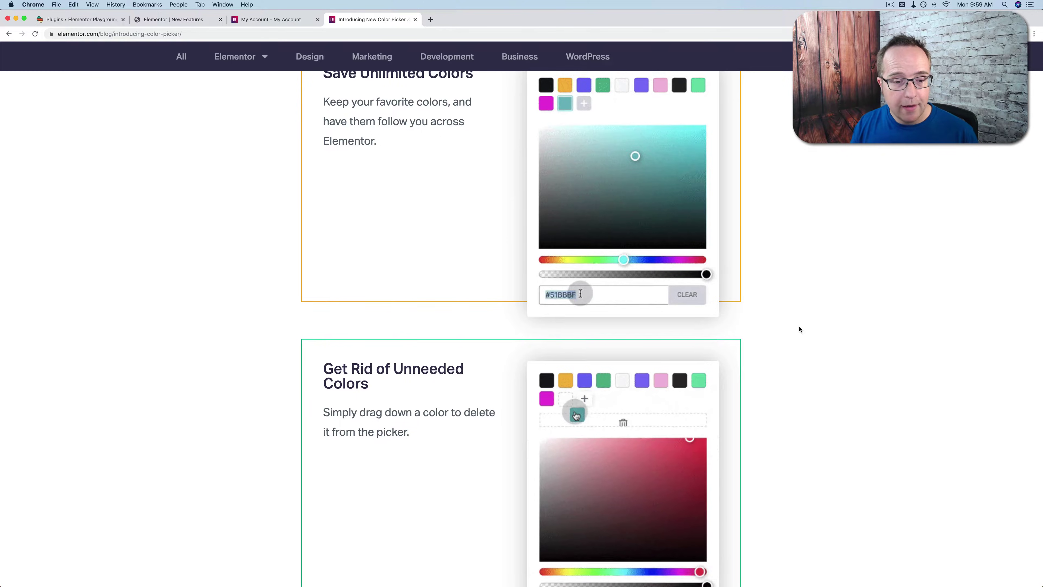
{"action": "scroll", "coordinate": [799, 328], "scroll_direction": "down", "scroll_amount": 5}
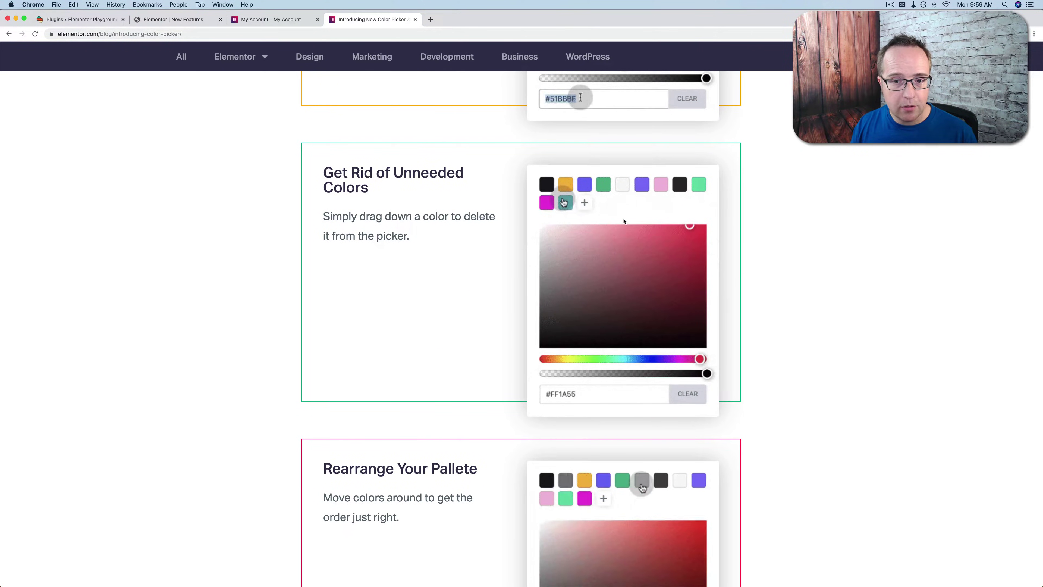
{"action": "scroll", "coordinate": [526, 270], "scroll_direction": "down", "scroll_amount": 7}
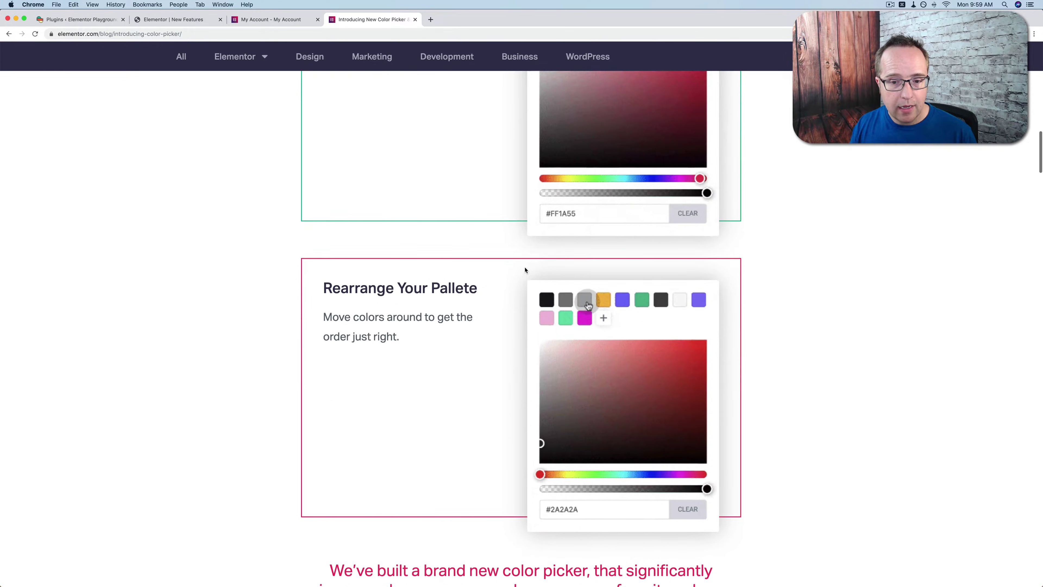
Scroll down to 'New UI Theme: Party Starts When Lights Go Off' and its screenshot.
{"action": "scroll", "coordinate": [359, 362], "scroll_direction": "down", "scroll_amount": 5}
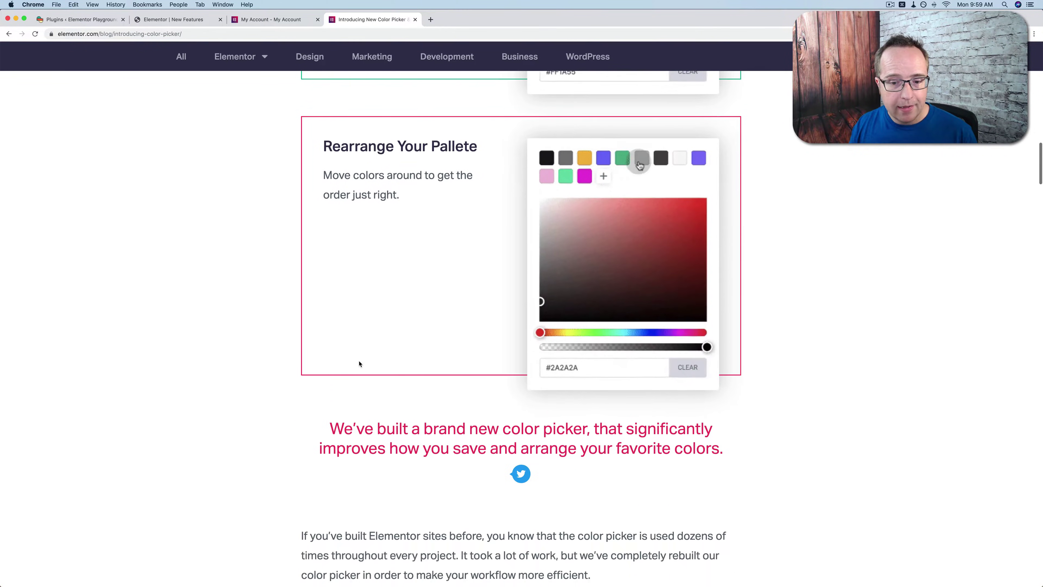
{"action": "scroll", "coordinate": [359, 362], "scroll_direction": "up", "scroll_amount": 4}
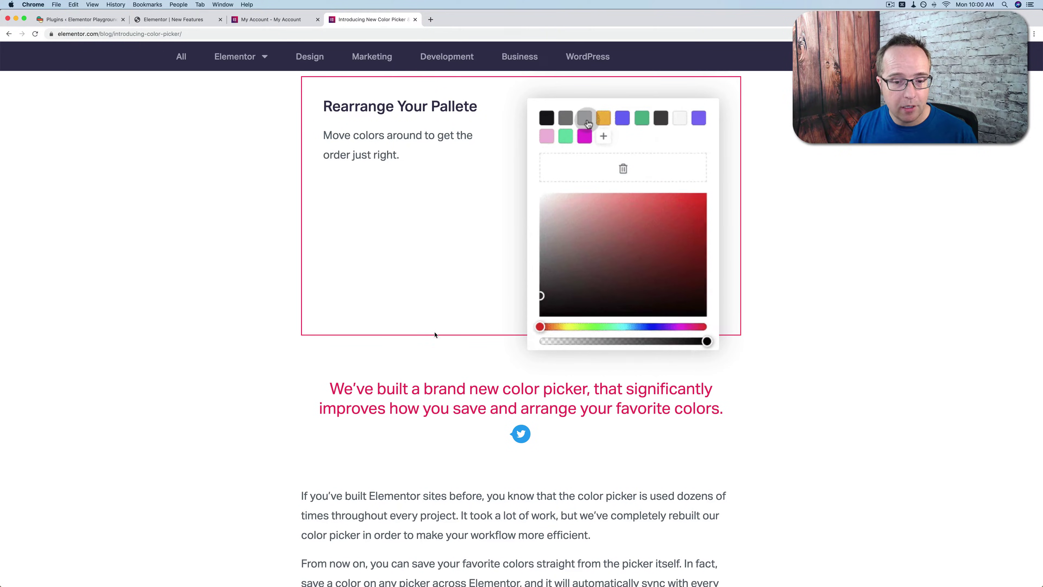
{"action": "scroll", "coordinate": [412, 344], "scroll_direction": "down", "scroll_amount": 6}
{"action": "scroll", "coordinate": [270, 357], "scroll_direction": "down", "scroll_amount": 8}
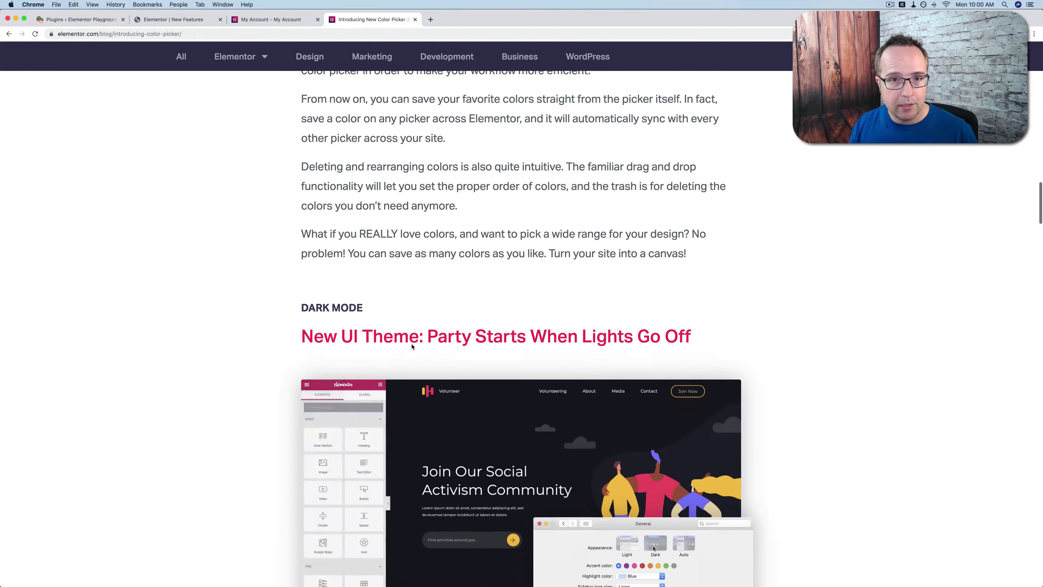
{"action": "scroll", "coordinate": [270, 357], "scroll_direction": "down", "scroll_amount": 2}
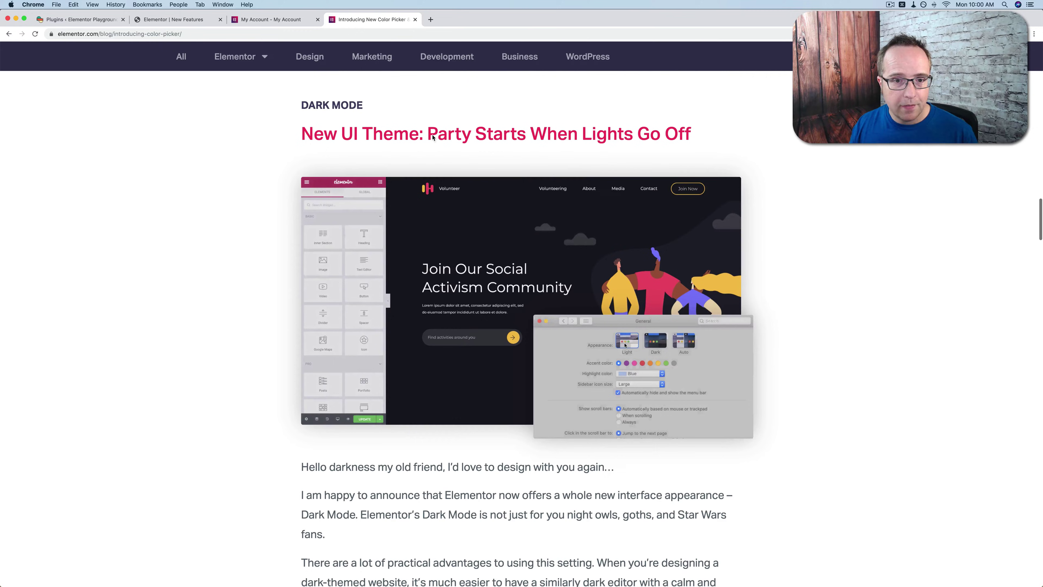
{"action": "scroll", "coordinate": [273, 173], "scroll_direction": "down", "scroll_amount": 1}
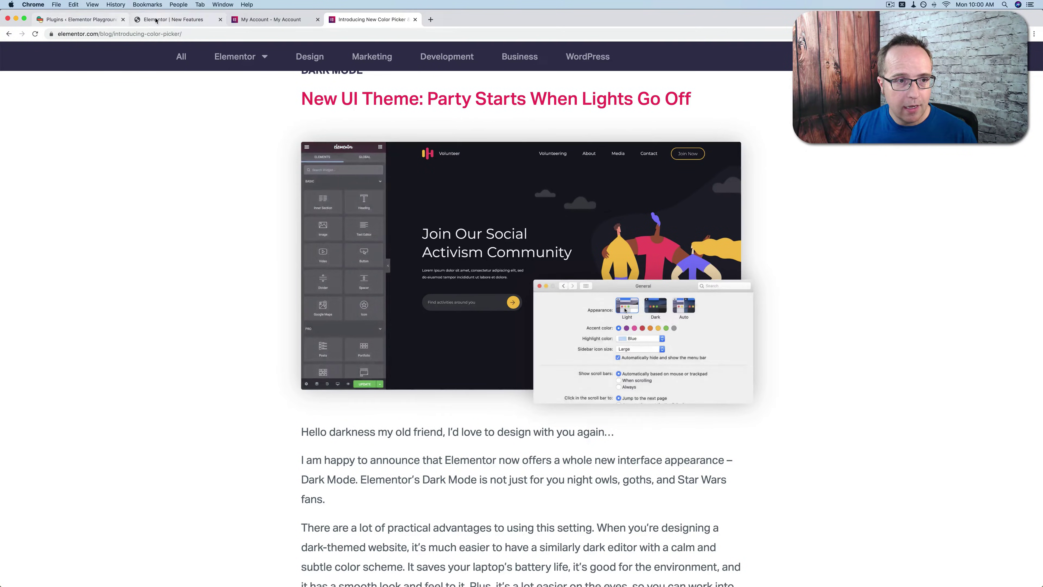
Switch to the 'Elementor | New Features' editor showing the About Us button settings.
{"action": "left_click", "coordinate": [213, 20]}
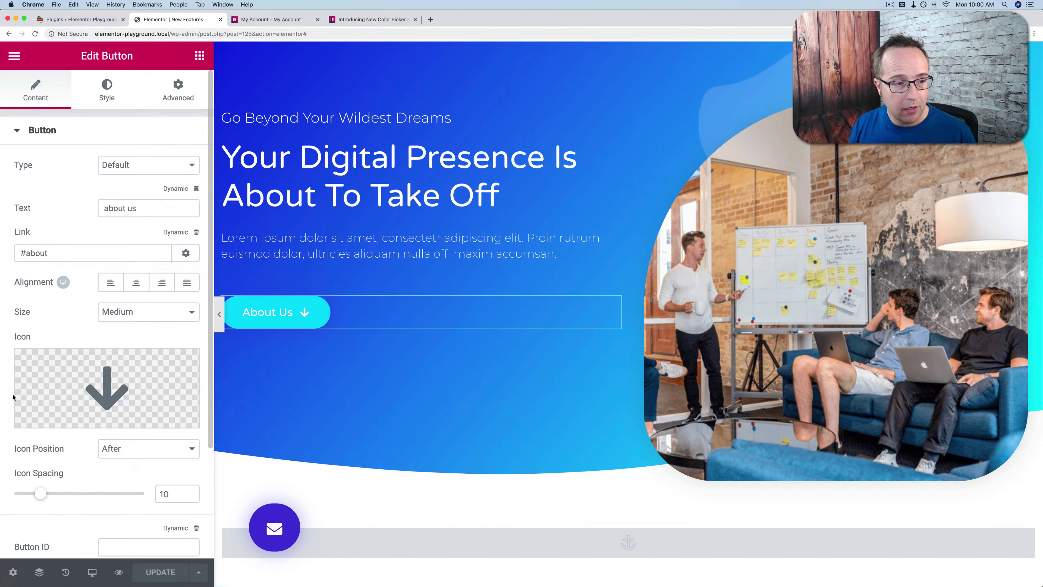
{"action": "mouse_move", "coordinate": [12, 386]}
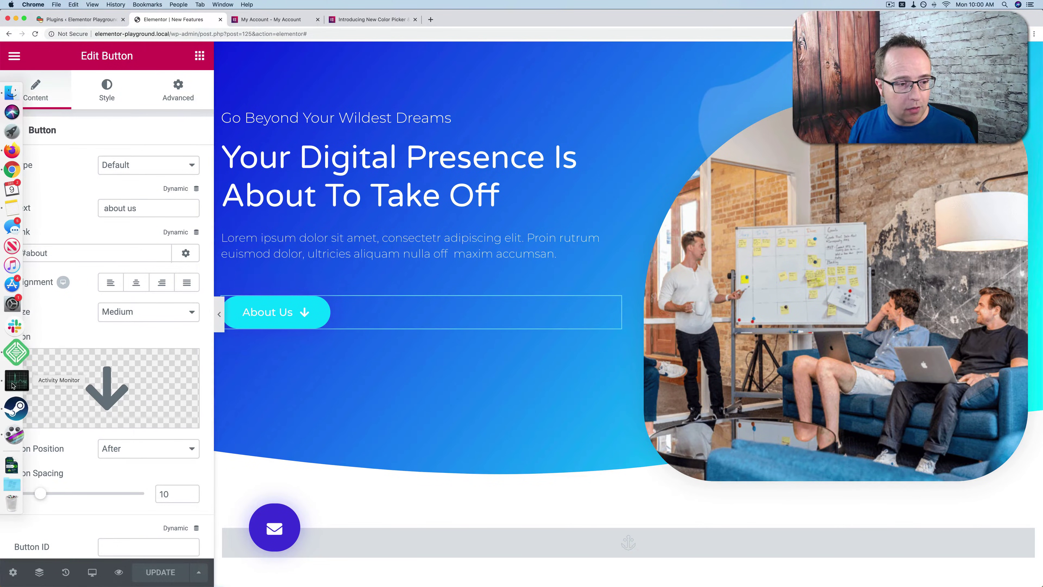
{"action": "left_click", "coordinate": [14, 323]}
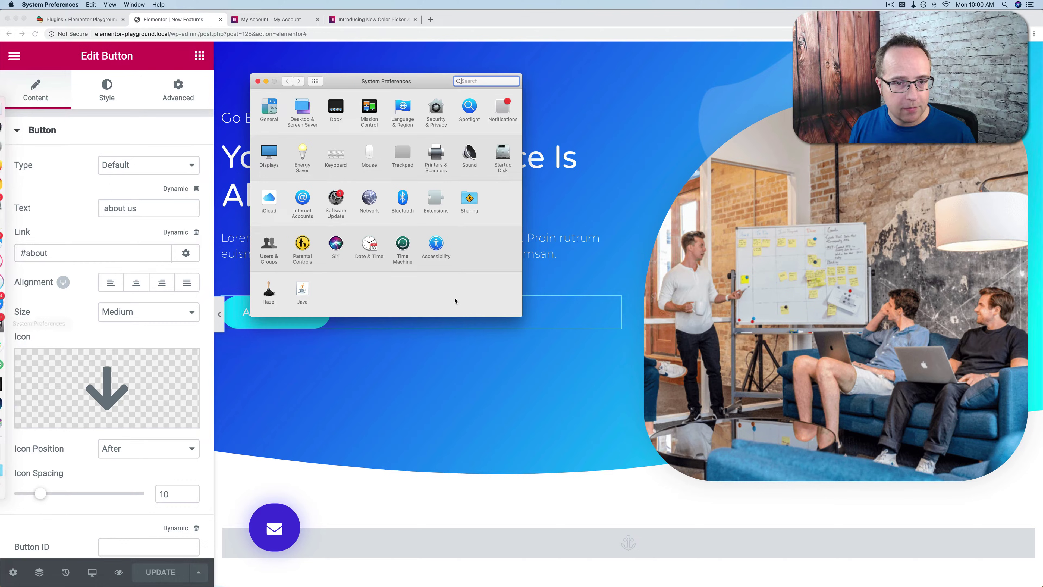
{"action": "left_click", "coordinate": [268, 106]}
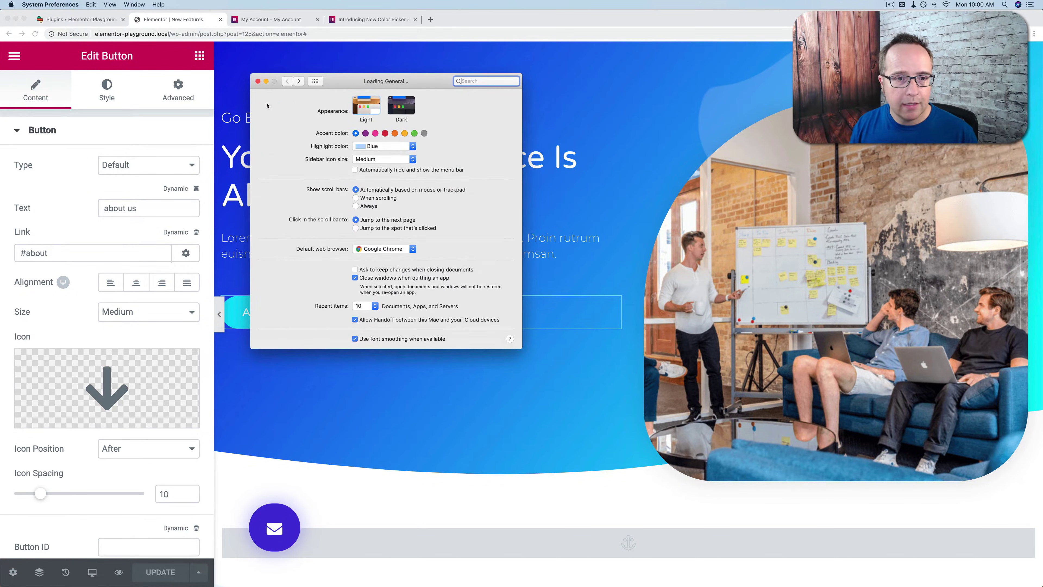
{"action": "left_click", "coordinate": [397, 107]}
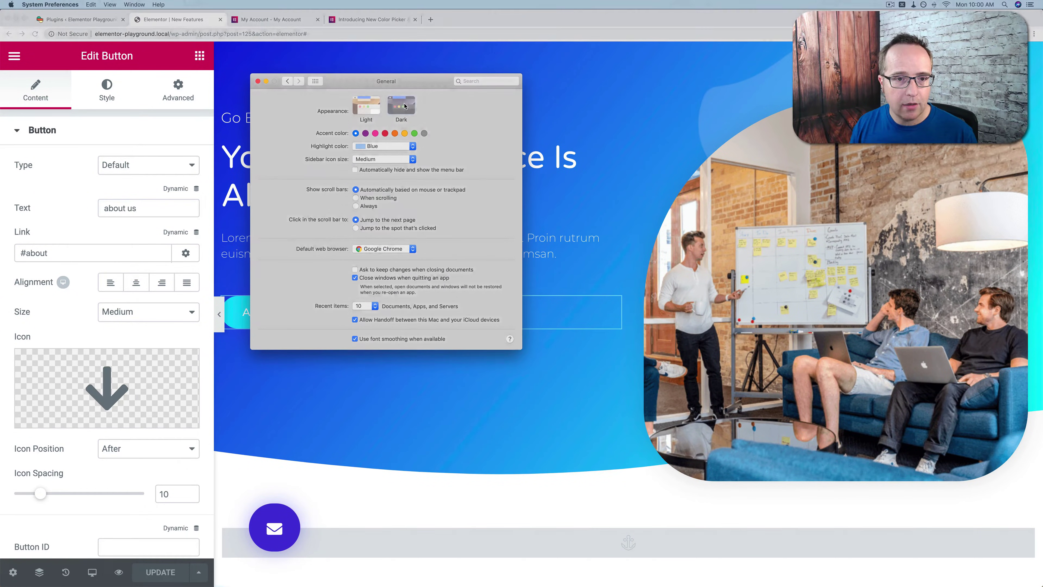
{"action": "left_click", "coordinate": [371, 110]}
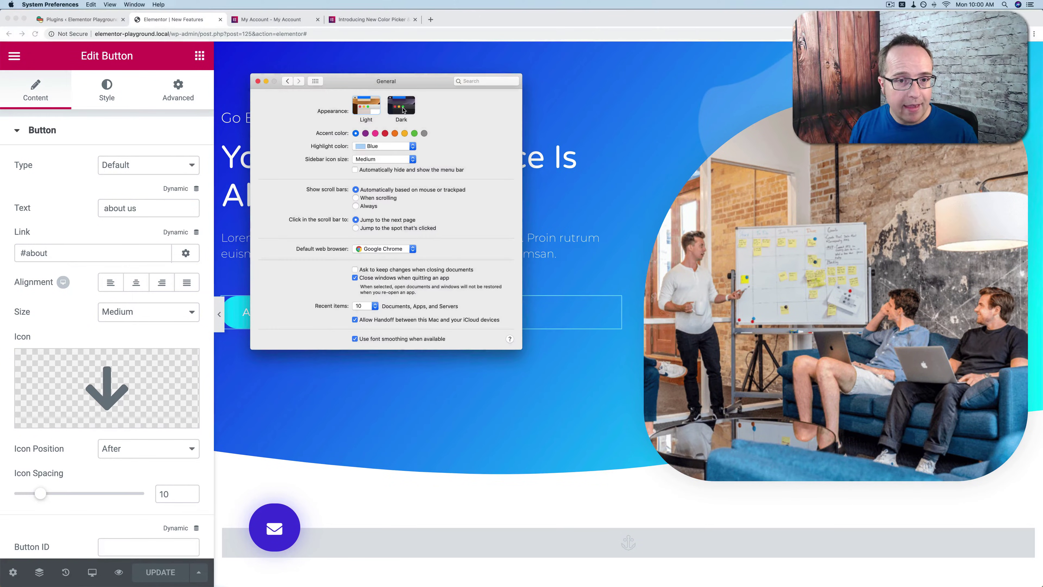
{"action": "left_click", "coordinate": [395, 109]}
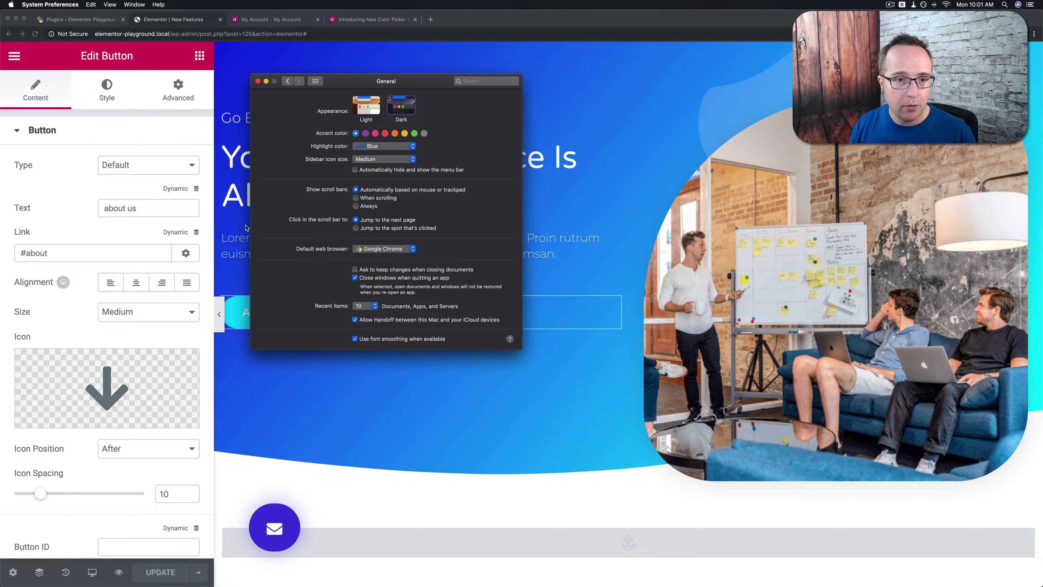
{"action": "left_click", "coordinate": [363, 108]}
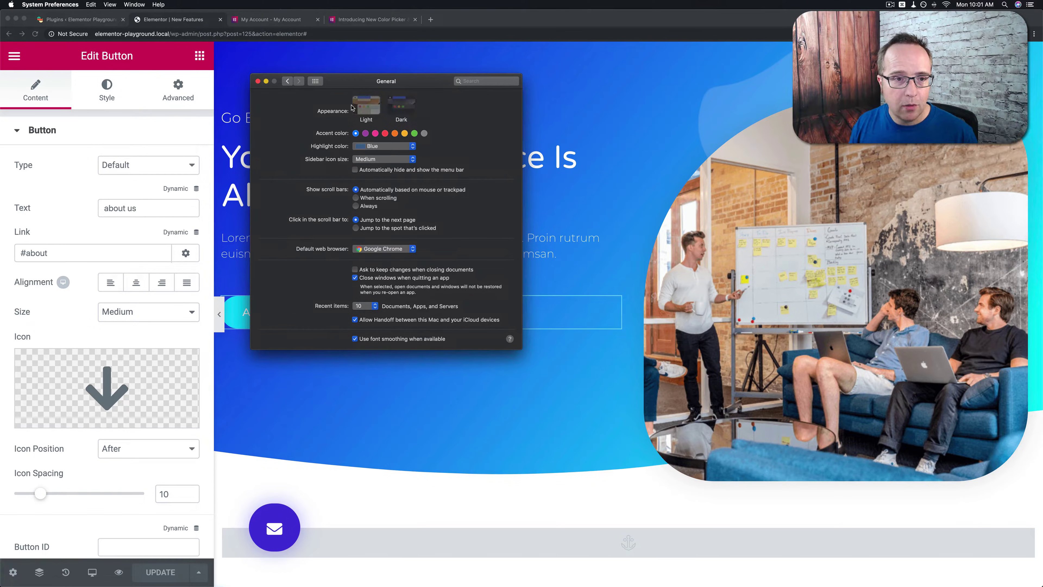
Pass through the My Account tab back to the blog article and read the Dark Mode text.
{"action": "left_click", "coordinate": [187, 57]}
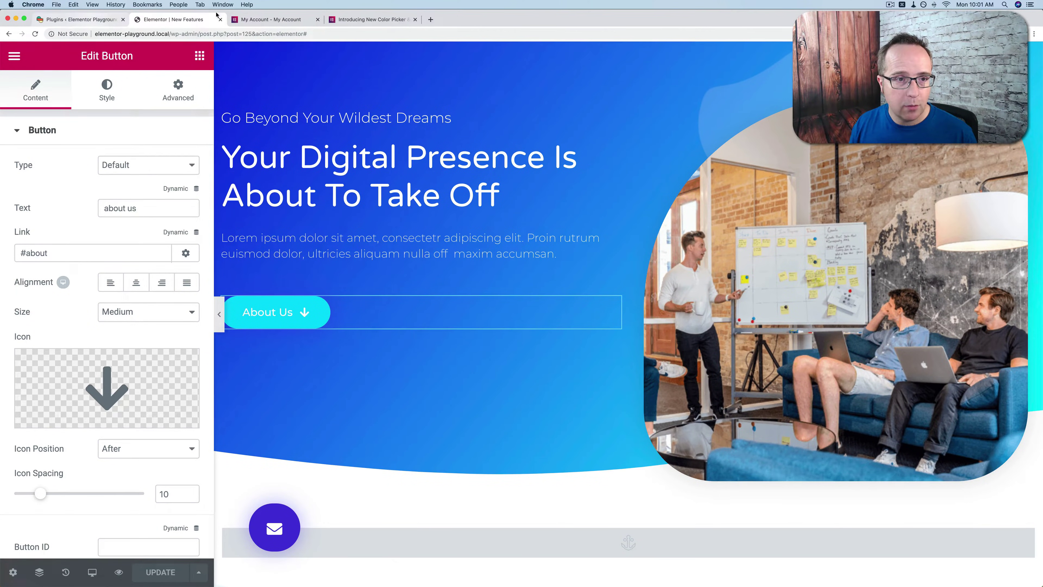
{"action": "left_click", "coordinate": [271, 20]}
{"action": "left_click", "coordinate": [362, 19]}
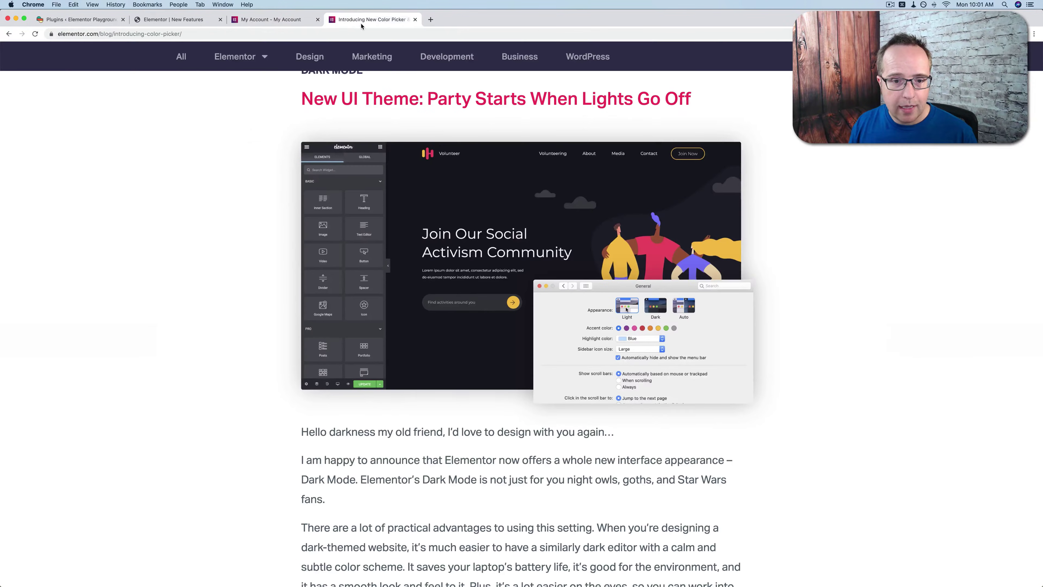
{"action": "scroll", "coordinate": [693, 261], "scroll_direction": "down", "scroll_amount": 2}
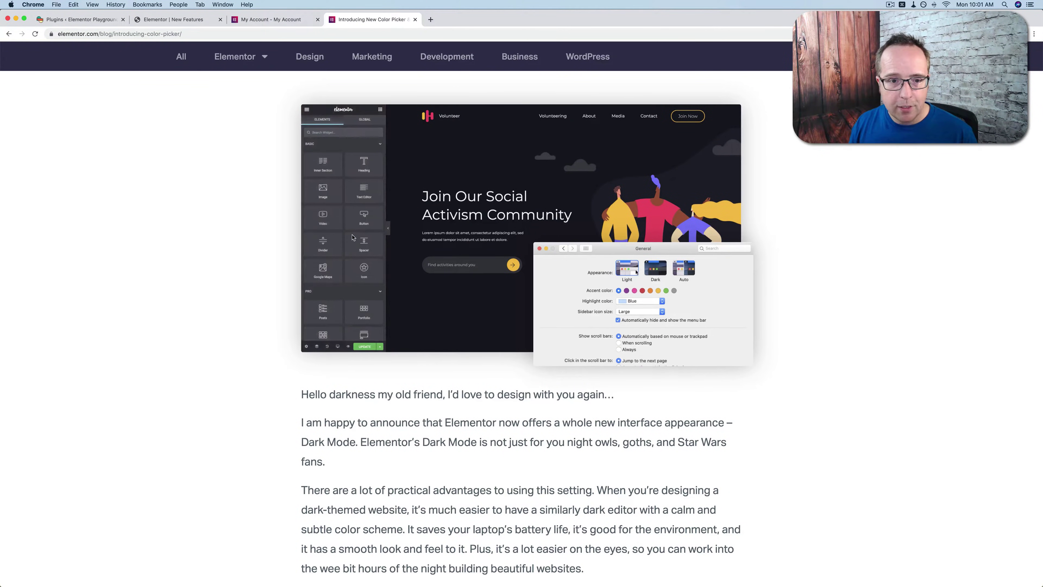
{"action": "scroll", "coordinate": [381, 325], "scroll_direction": "down", "scroll_amount": 2}
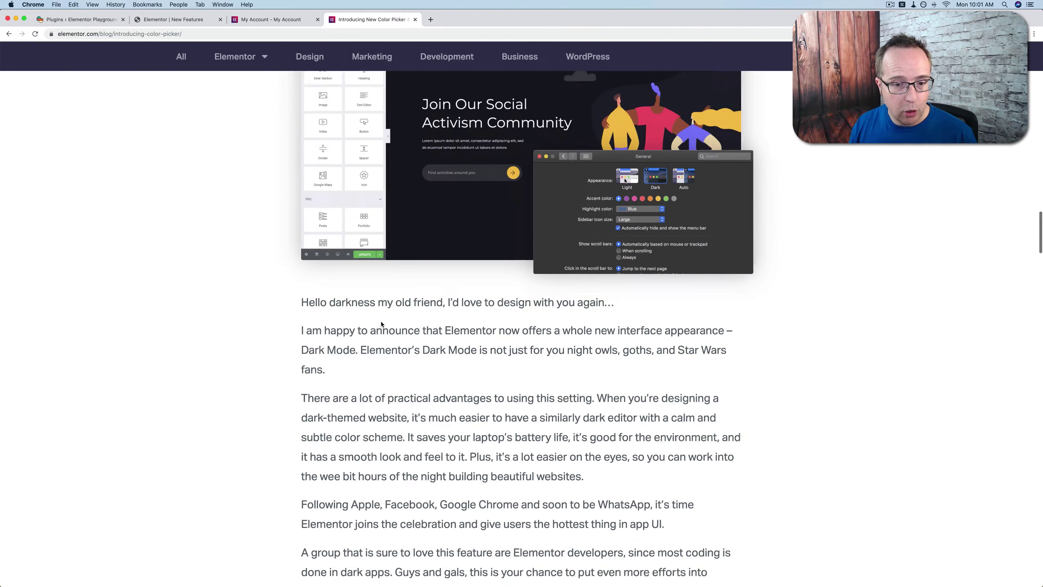
{"action": "scroll", "coordinate": [381, 325], "scroll_direction": "down", "scroll_amount": 2}
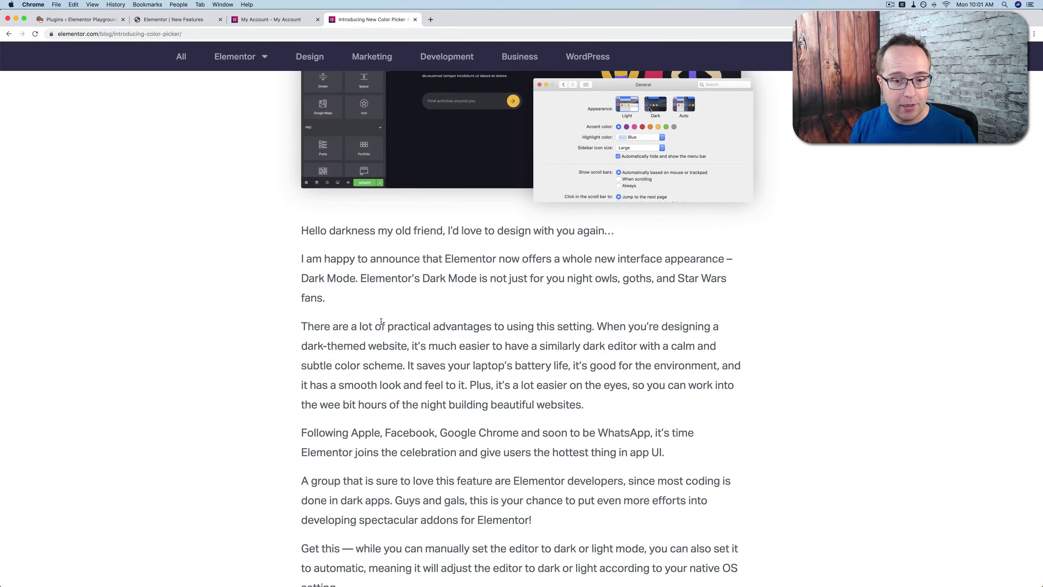
Scroll through Muted Hidden Elements, glance at the editor's device menu, and return to the article.
{"action": "scroll", "coordinate": [381, 322], "scroll_direction": "down", "scroll_amount": 8}
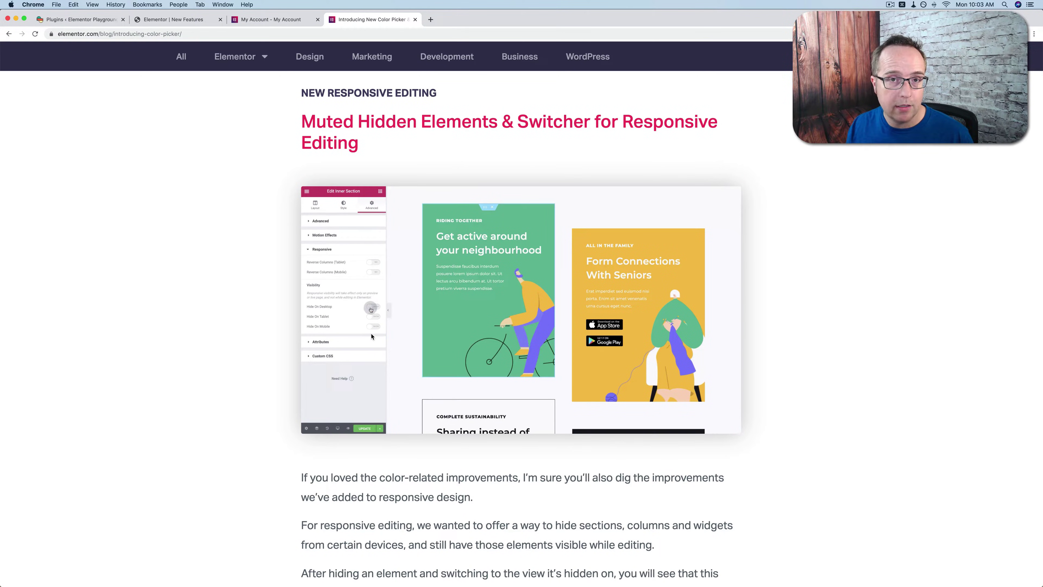
{"action": "scroll", "coordinate": [401, 336], "scroll_direction": "down", "scroll_amount": 2}
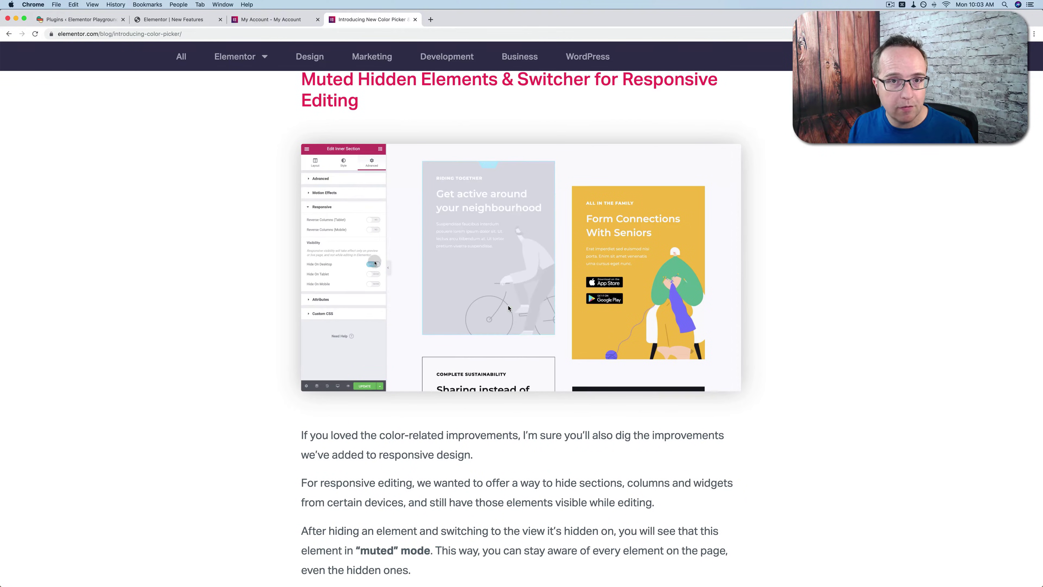
{"action": "scroll", "coordinate": [435, 278], "scroll_direction": "down", "scroll_amount": 5}
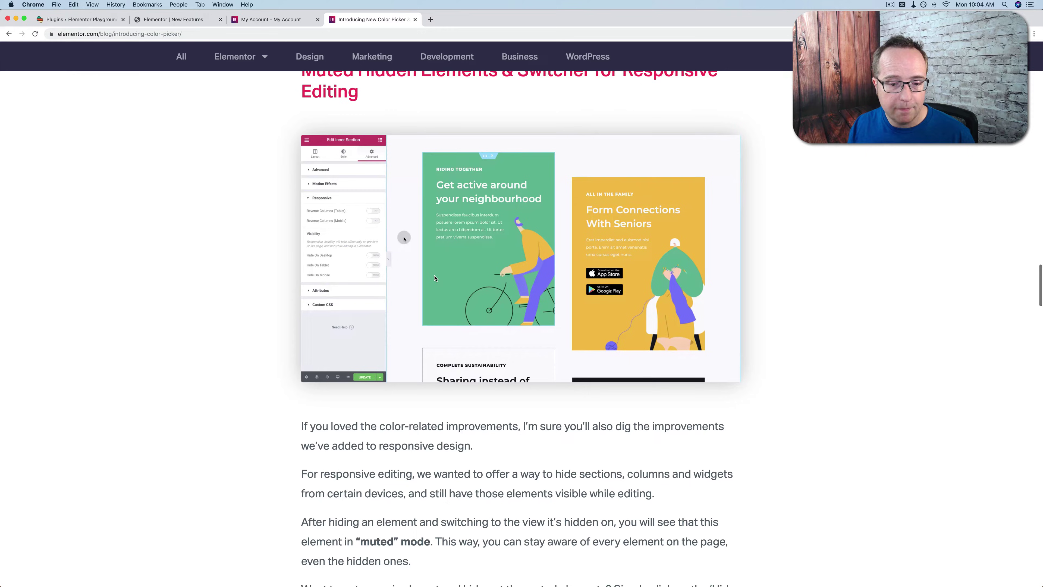
{"action": "scroll", "coordinate": [435, 278], "scroll_direction": "down", "scroll_amount": 5}
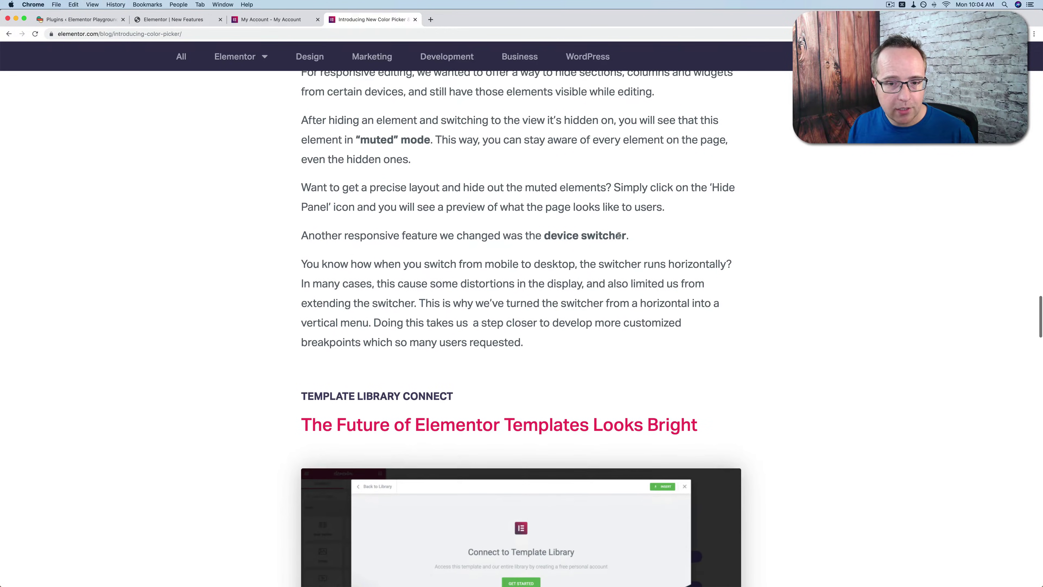
{"action": "key", "text": "super+2"}
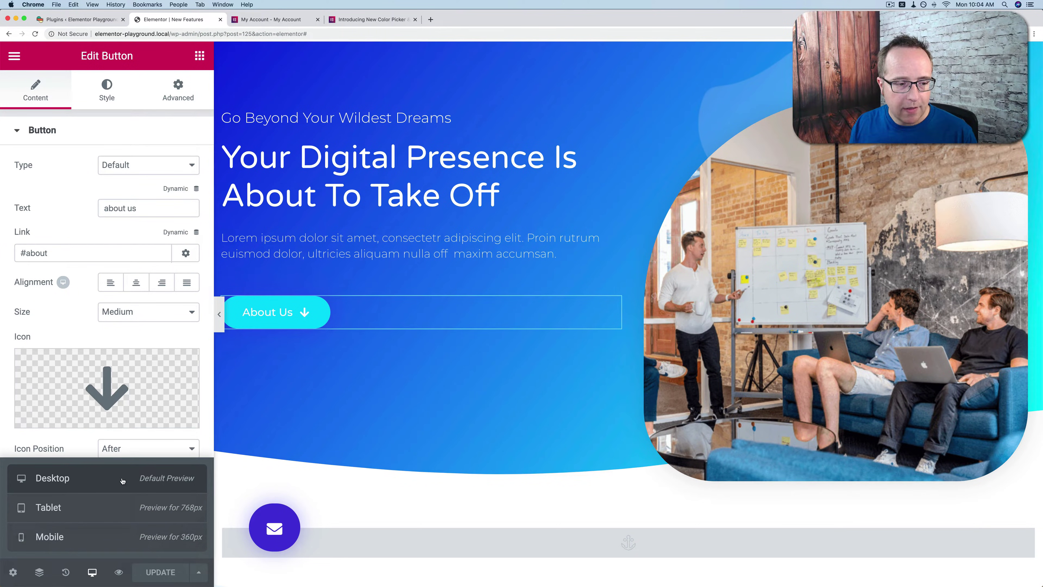
{"action": "left_click", "coordinate": [370, 20]}
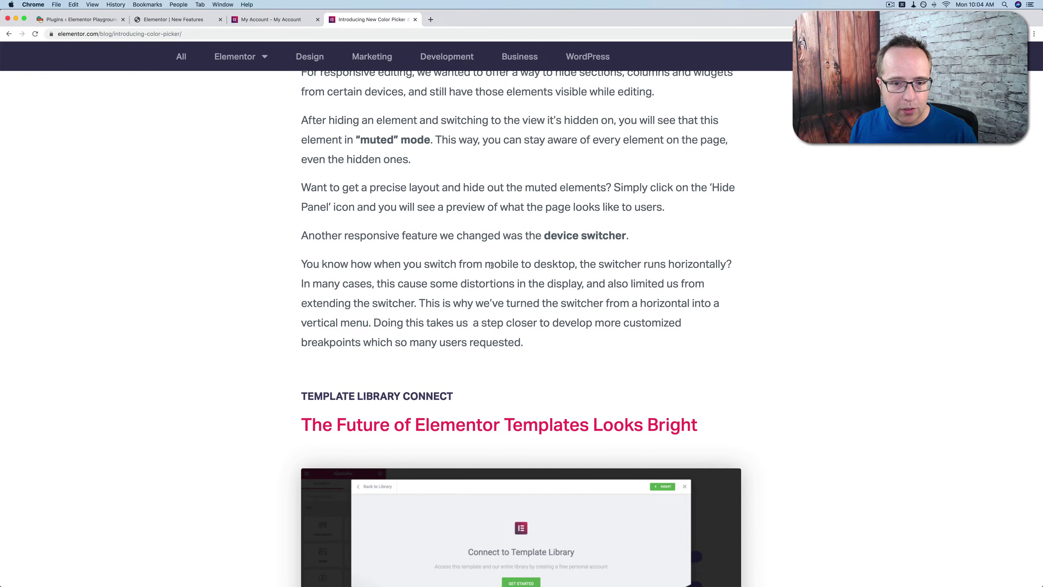
Highlight the sentence from 'Doing this takes us' to 'requested.' about customized breakpoints.
{"action": "left_click_drag", "start_coordinate": [492, 265], "coordinate": [703, 256]}
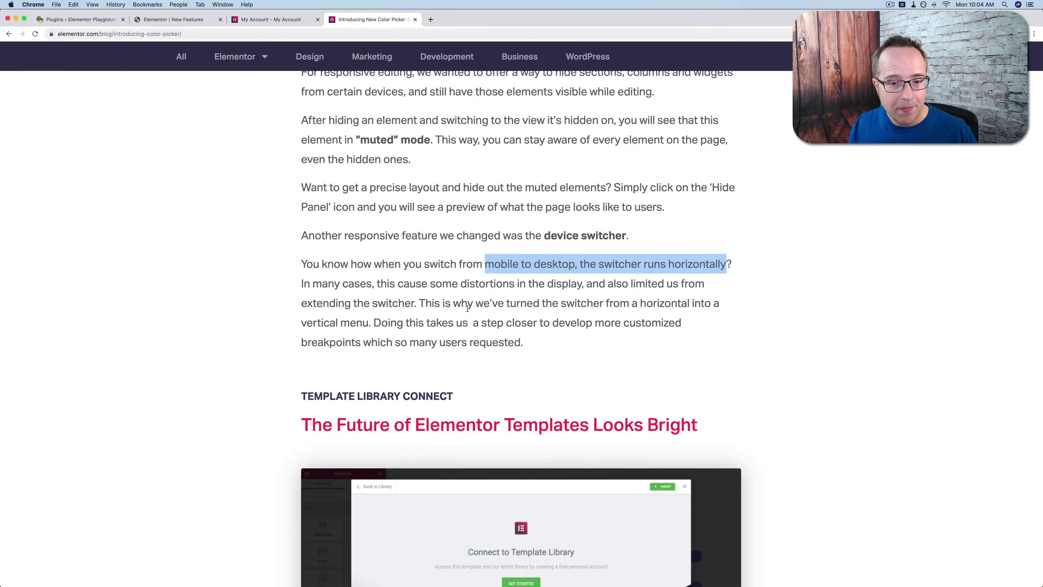
{"action": "left_click", "coordinate": [390, 327]}
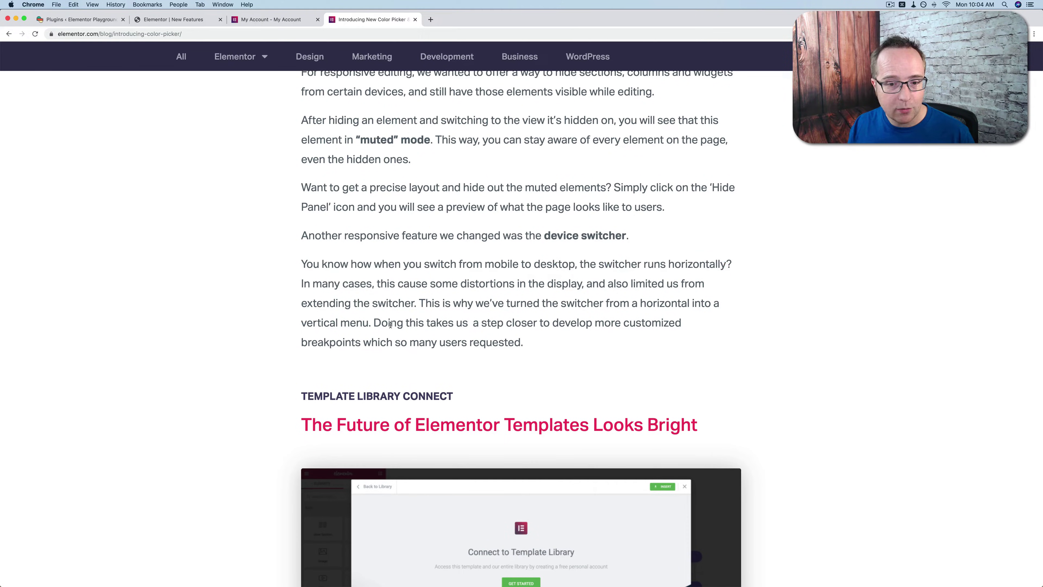
{"action": "left_click_drag", "start_coordinate": [390, 325], "coordinate": [537, 339]}
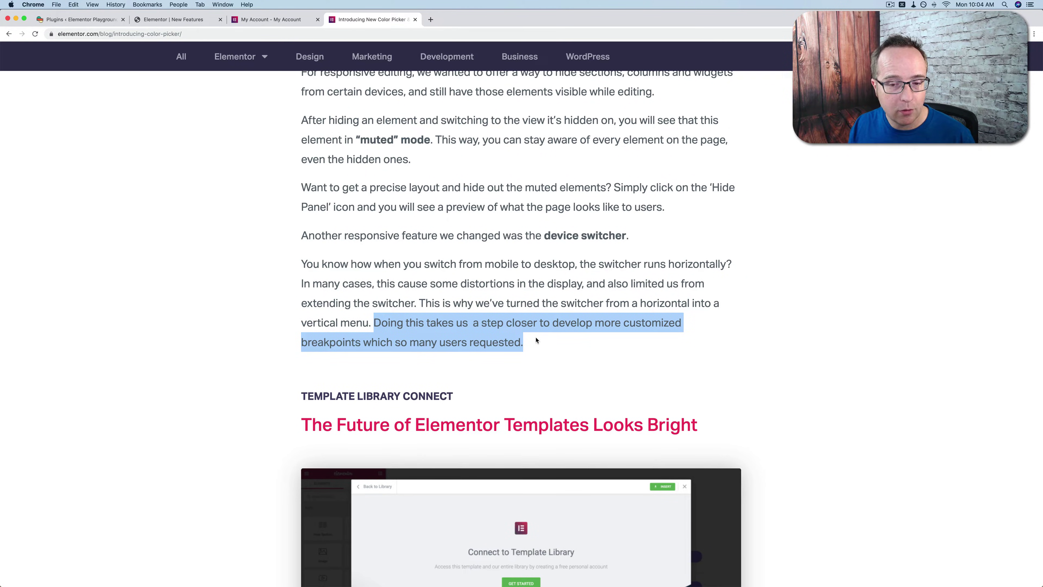
{"action": "scroll", "coordinate": [480, 333], "scroll_direction": "down", "scroll_amount": 4}
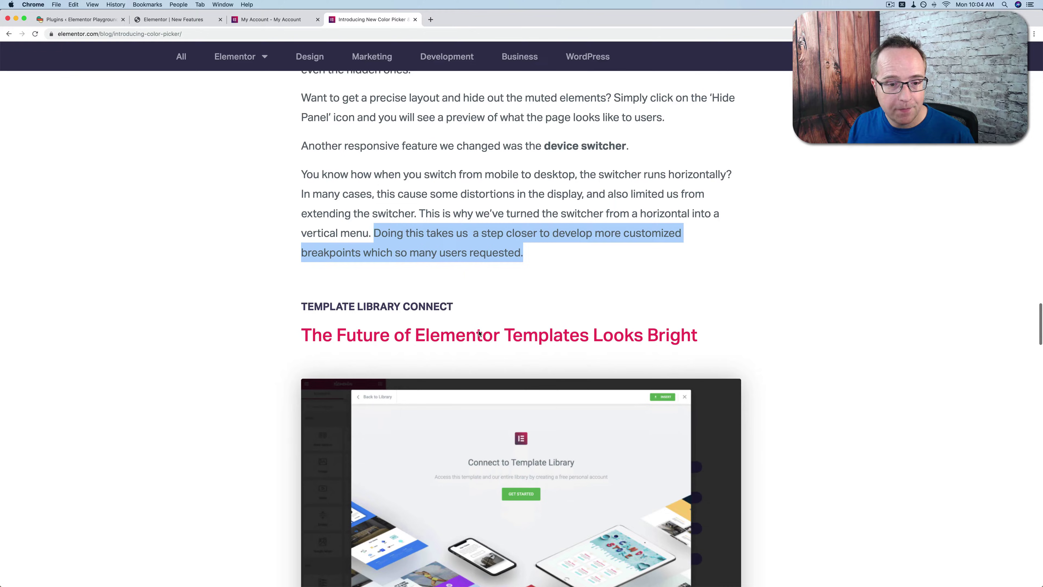
Scroll into Template Library Connect and highlight from 'smarter' through 'favorites' and 'recently used'.
{"action": "scroll", "coordinate": [277, 314], "scroll_direction": "down", "scroll_amount": 5}
{"action": "scroll", "coordinate": [277, 315], "scroll_direction": "down", "scroll_amount": 4}
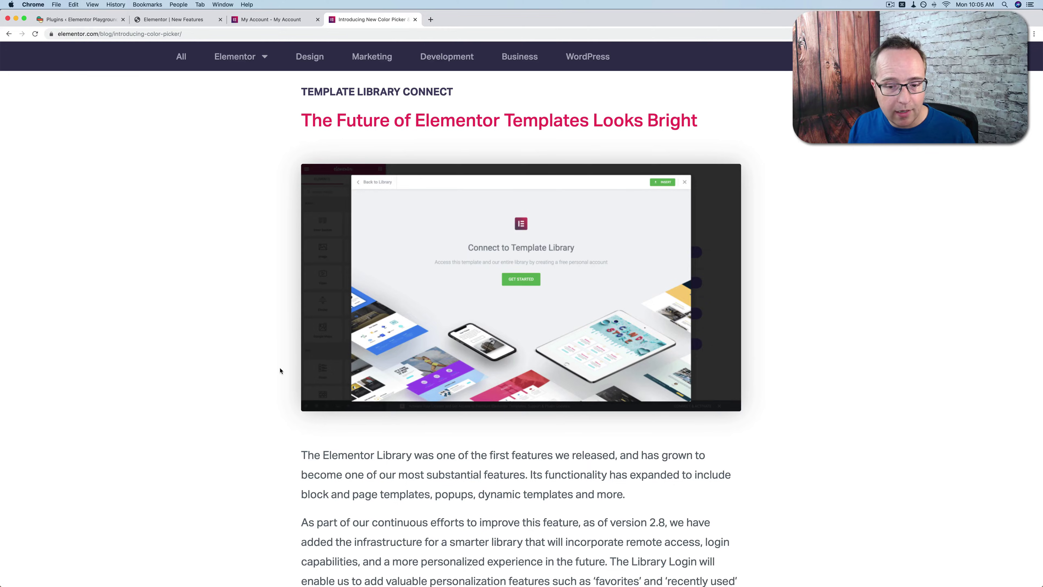
{"action": "scroll", "coordinate": [280, 371], "scroll_direction": "down", "scroll_amount": 7}
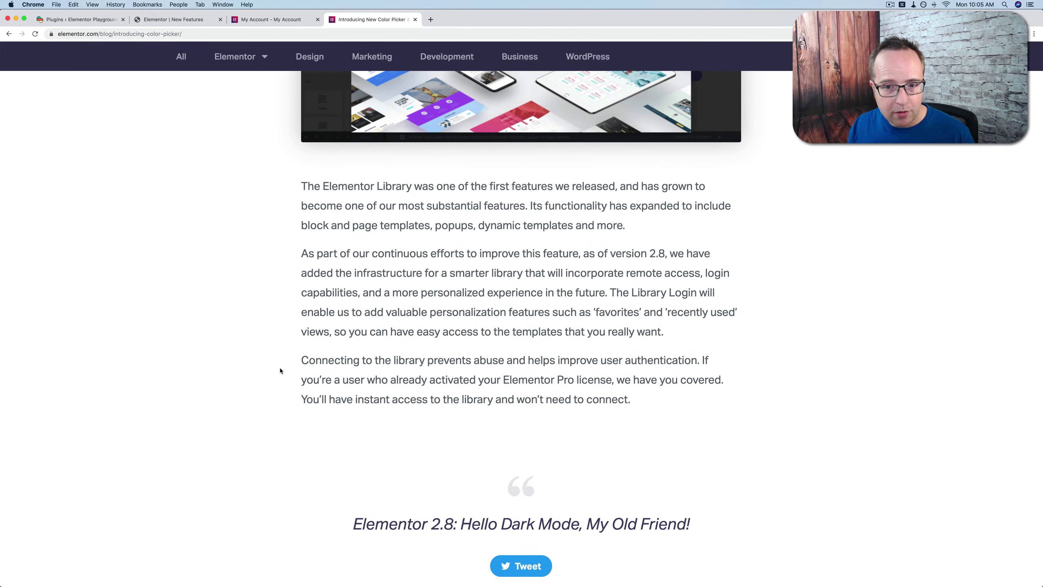
{"action": "scroll", "coordinate": [280, 371], "scroll_direction": "down", "scroll_amount": 2}
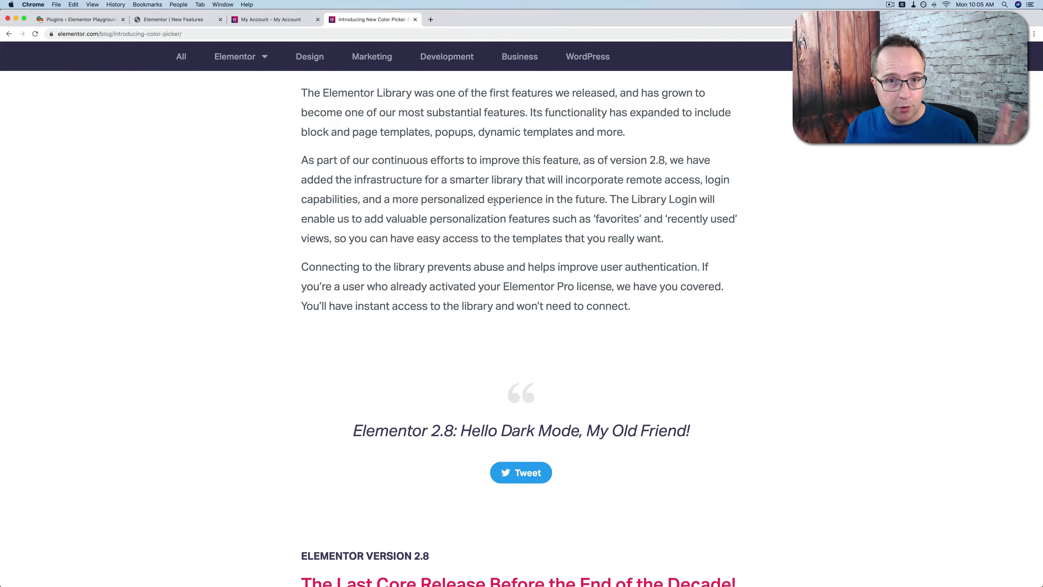
{"action": "double_click", "coordinate": [468, 180]}
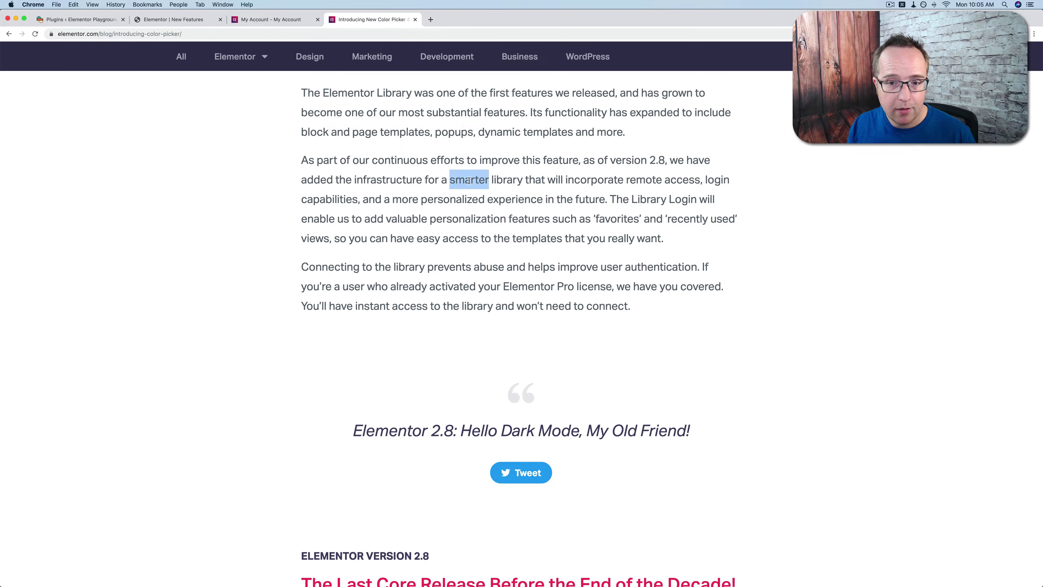
{"action": "left_click_drag", "start_coordinate": [468, 179], "coordinate": [709, 222]}
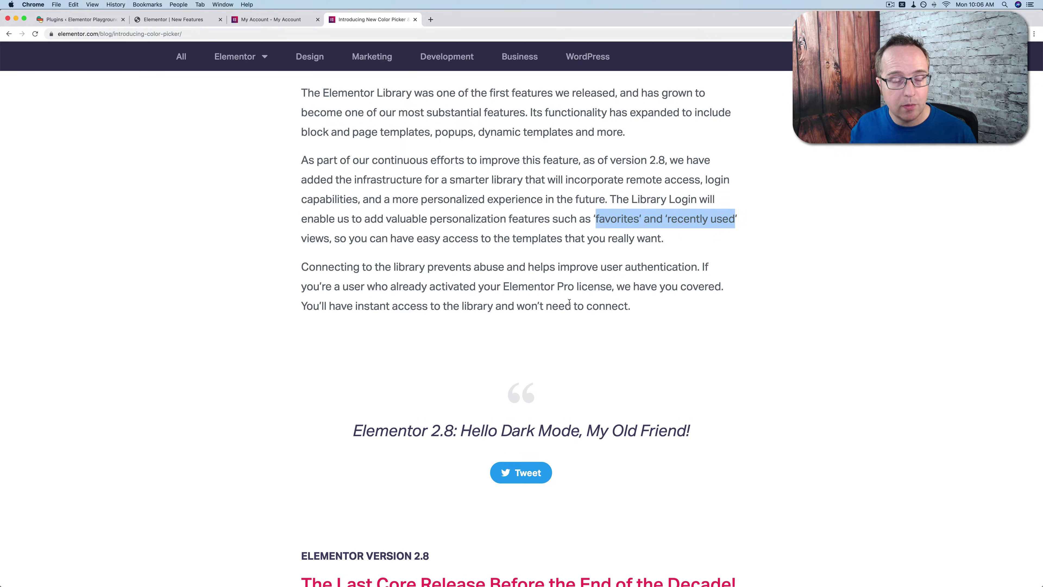
Scroll back up to the 'Connect to Template Library' screenshot above the library paragraphs.
{"action": "scroll", "coordinate": [570, 303], "scroll_direction": "up", "scroll_amount": 6}
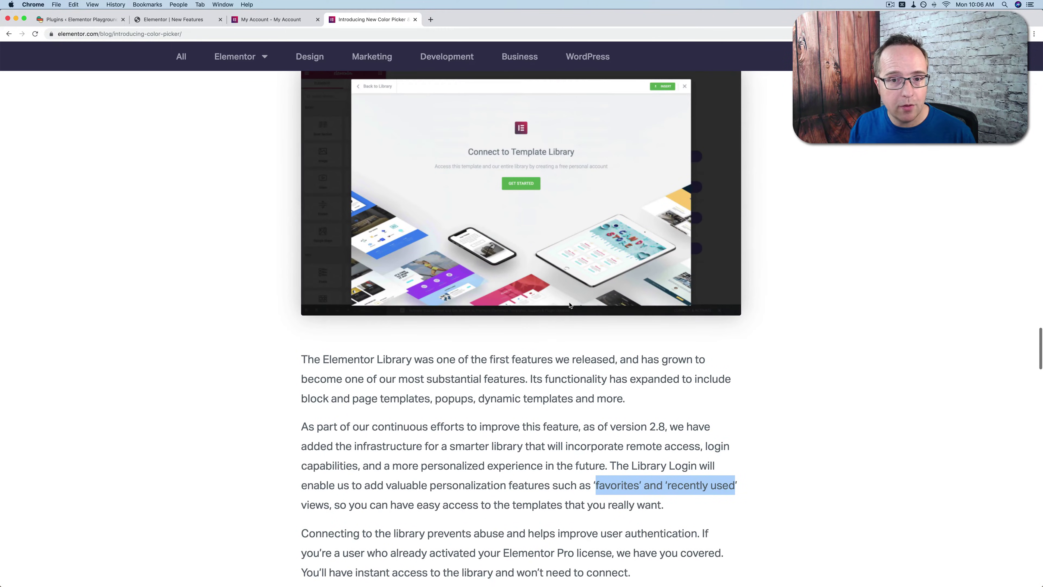